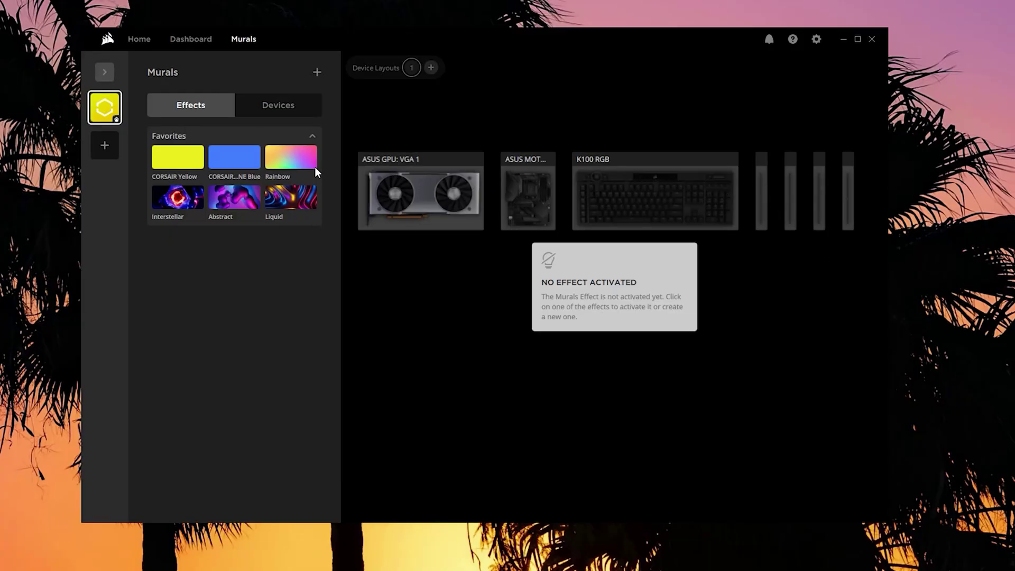
Step: List the Murals devices (ASUS GPU, ASUS motherboard, K100 RGB, Vengeance RGB PRO SL), then go to iCUE settings
left_click(252, 109)
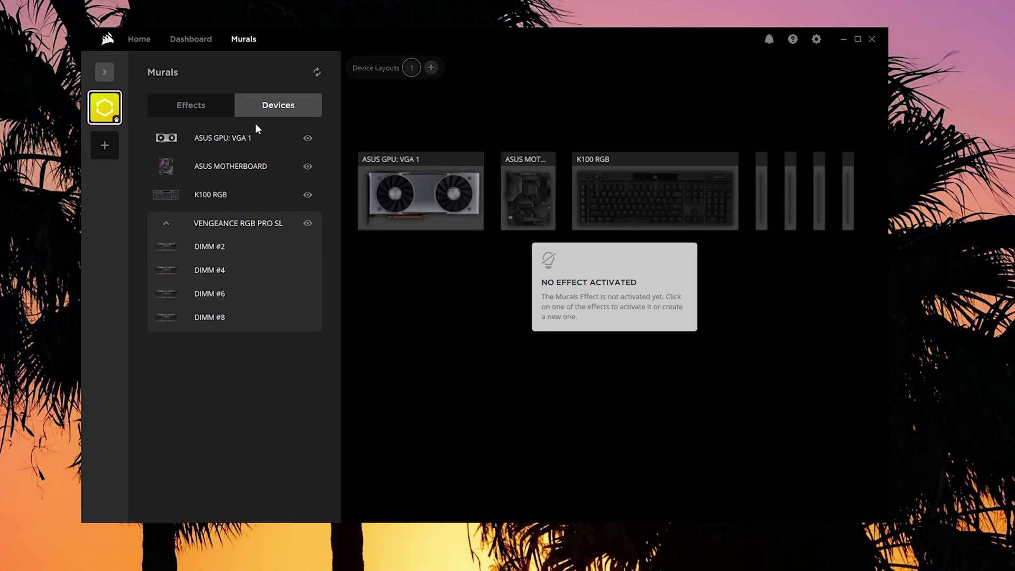
left_click(814, 41)
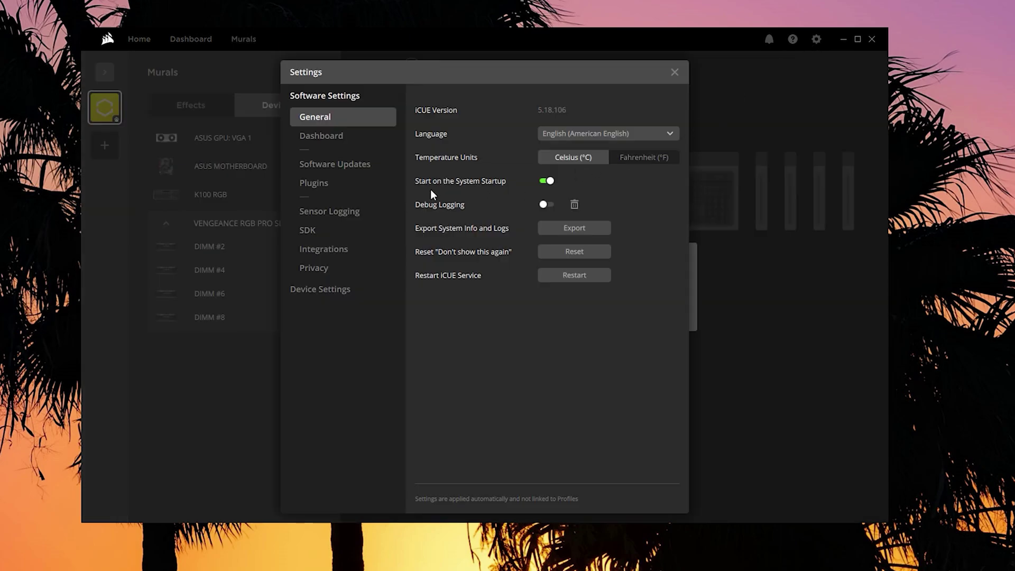
Step: Show the Software Updates list down to the LIGHTING NODE CORE and LIGHTING NODE PRO versions
left_click(329, 169)
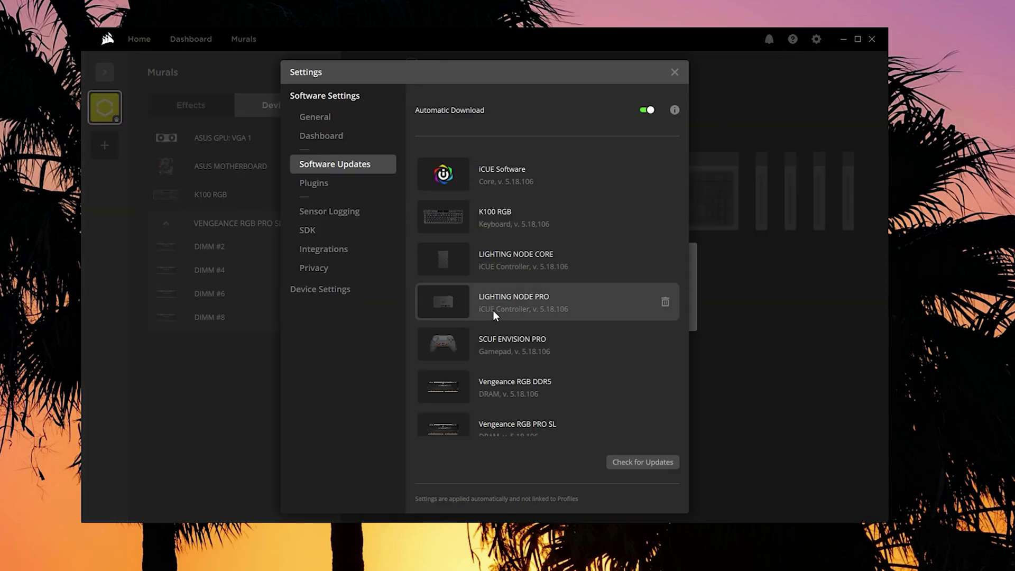
scroll(494, 312, "down", 1)
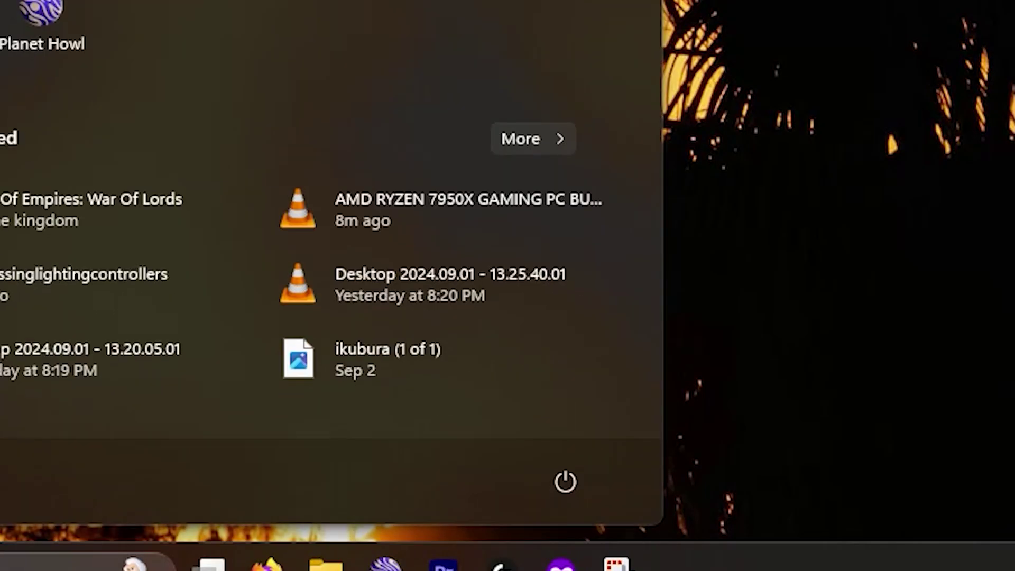
Step: Restart the computer from the Start menu's power options
left_click(551, 493)
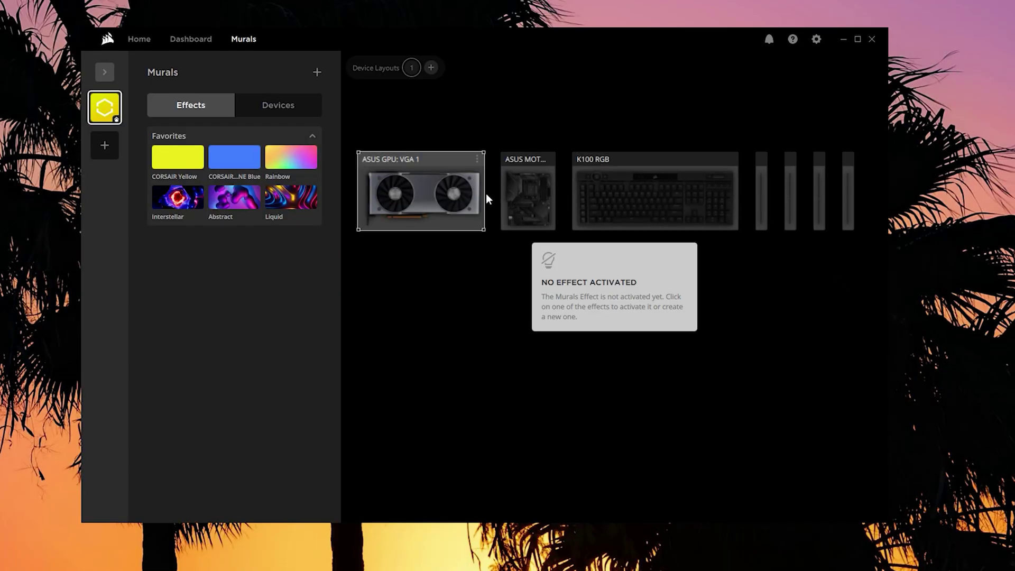
Step: After the reboot, list the Murals devices again and review the Software Updates version list in Settings
left_click(252, 109)
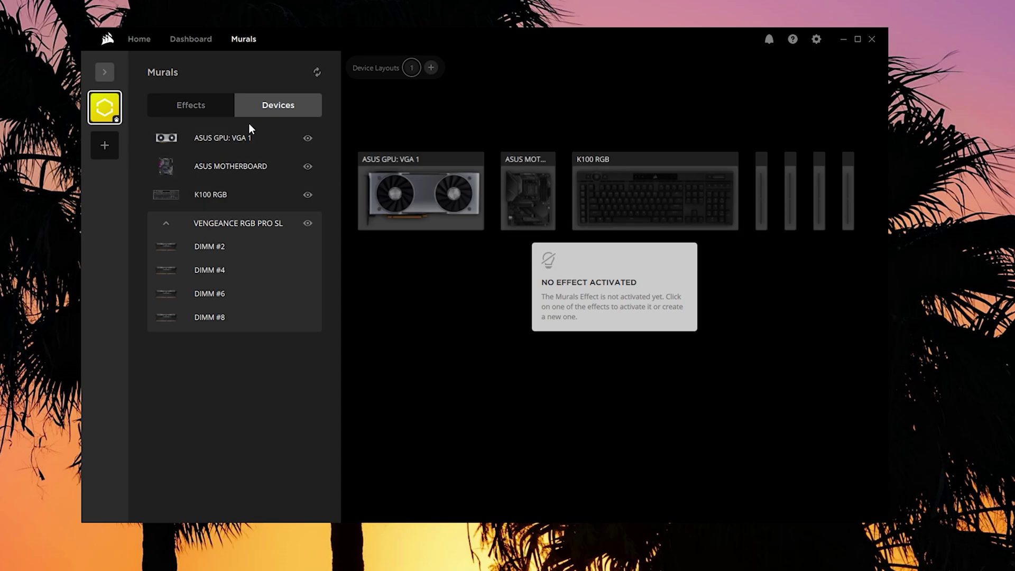
left_click(815, 40)
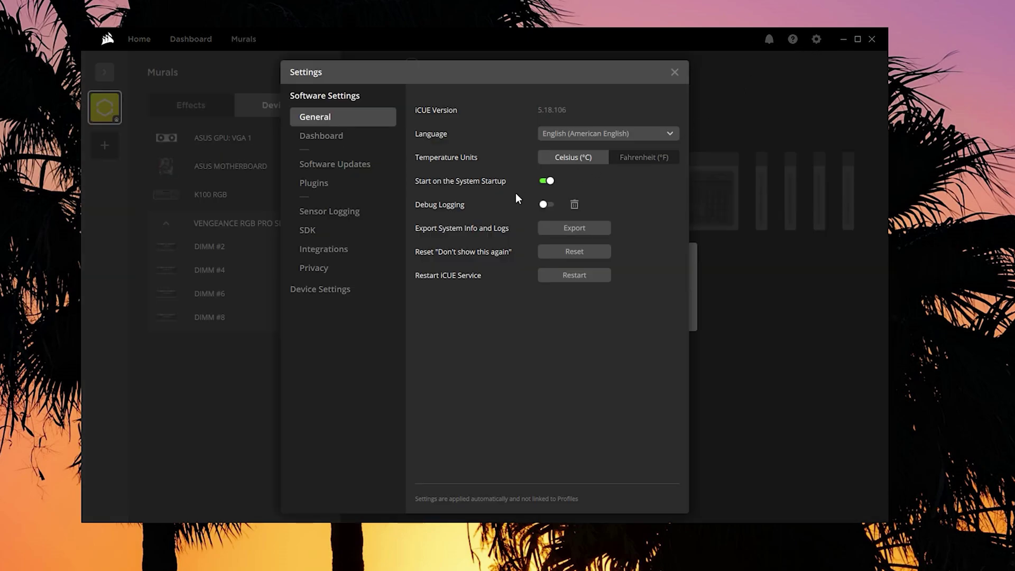
left_click(330, 170)
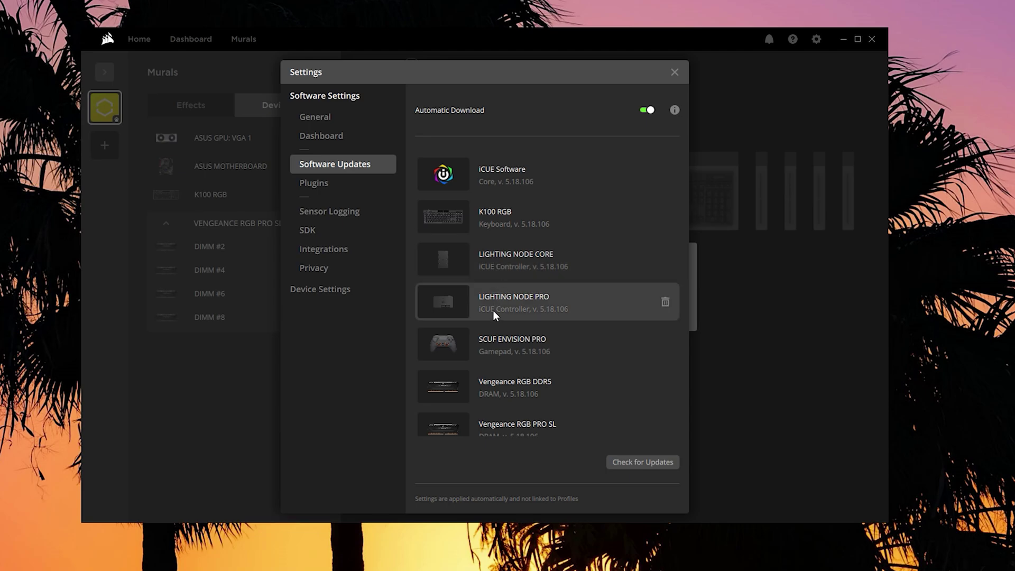
scroll(494, 312, "down", 1)
scroll(493, 309, "up", 1)
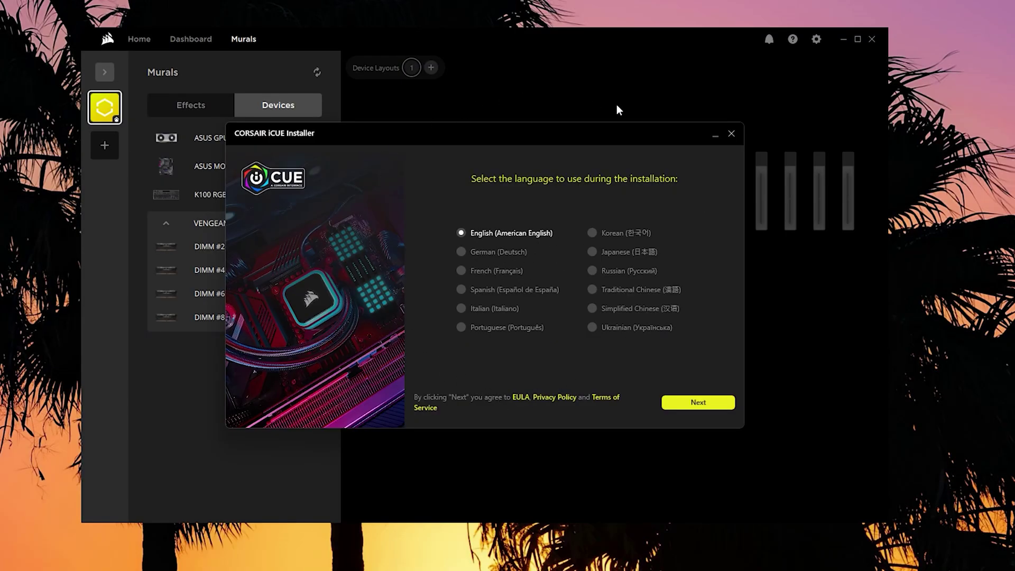
Step: Repair the existing iCUE installation with English language until it reports Successfully Repaired, then restart
left_click(696, 404)
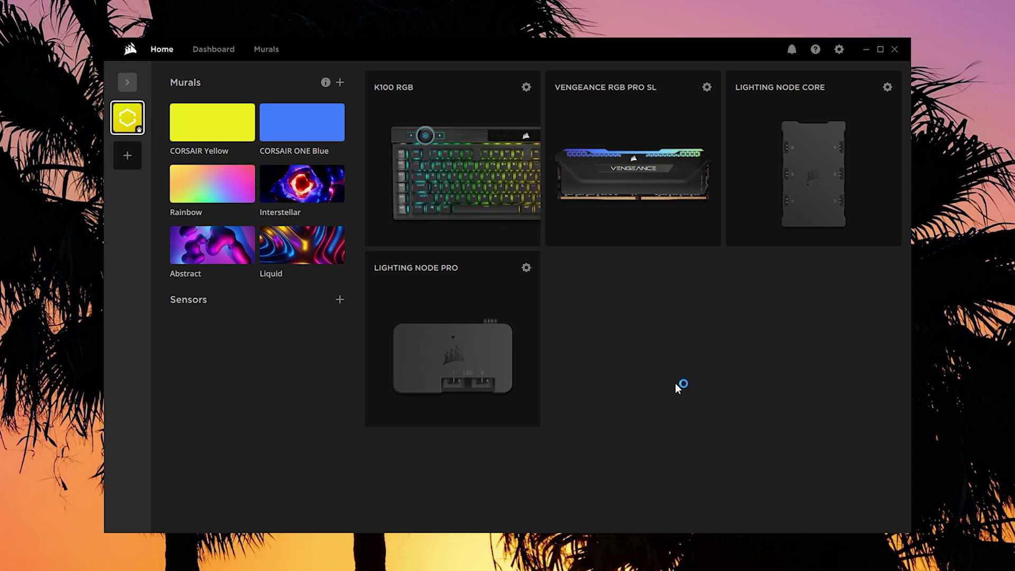
Step: Check that the Home page lists the Lighting Node Core and Lighting Node Pro cards again
mouse_move(489, 310)
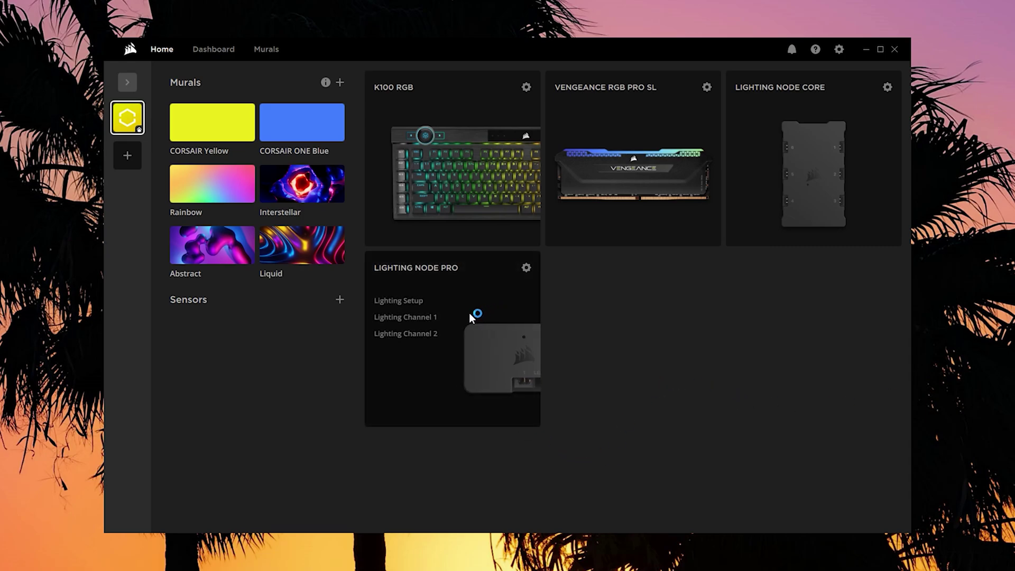
mouse_move(883, 102)
Step: Inspect the Lighting Node Pro's Lighting Channel 1 fan layers and Lighting Channel 2 RGB strips
left_click(492, 325)
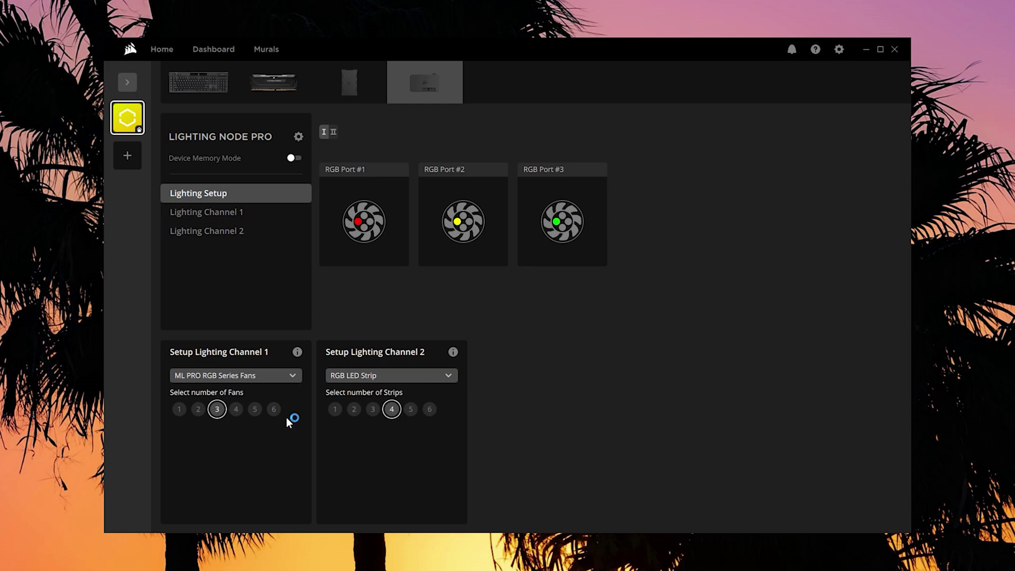
left_click(235, 211)
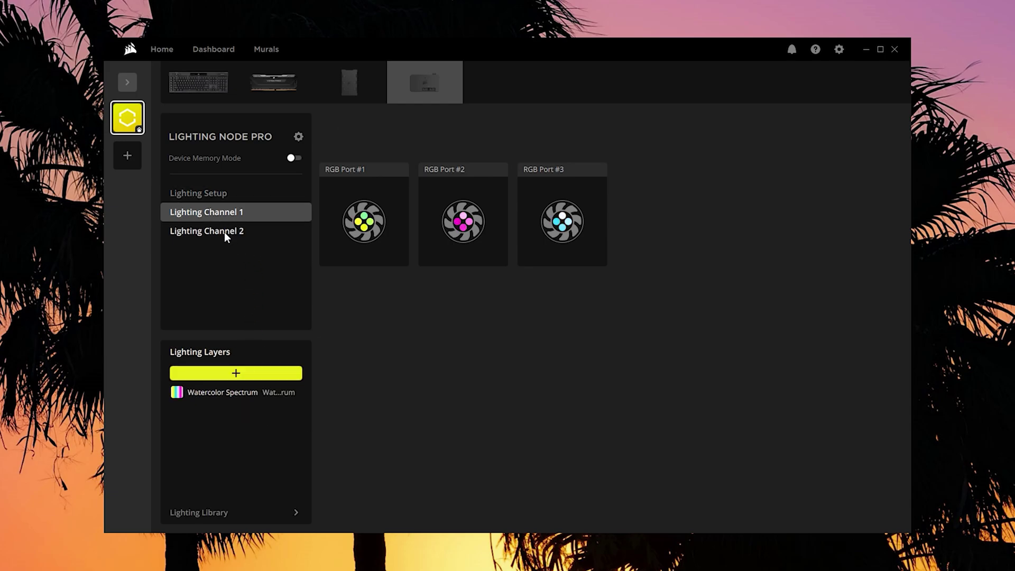
left_click(224, 233)
left_click(228, 215)
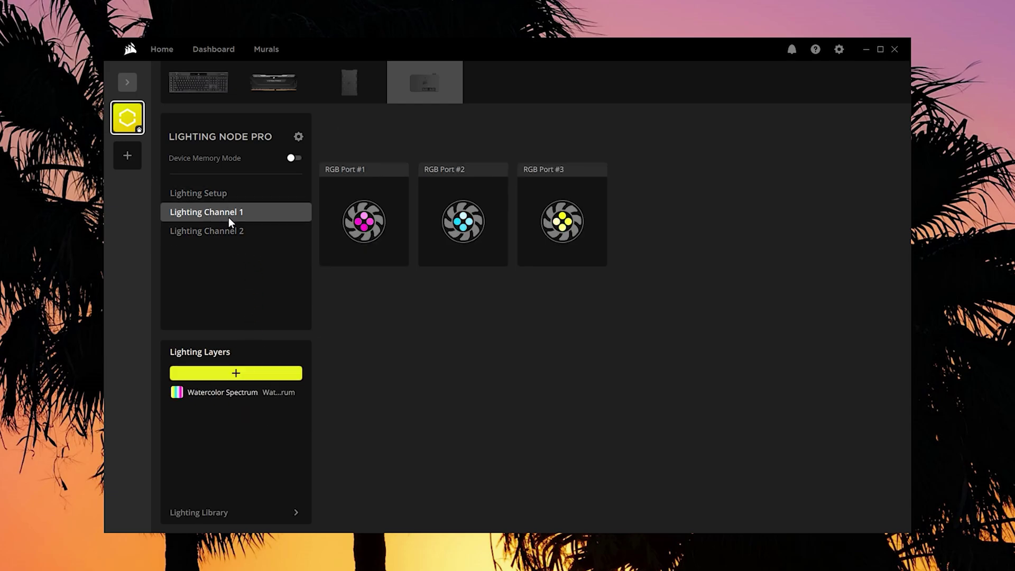
Step: On the Lighting Node Core, review the available fan types and its channel's lighting layers
left_click(351, 92)
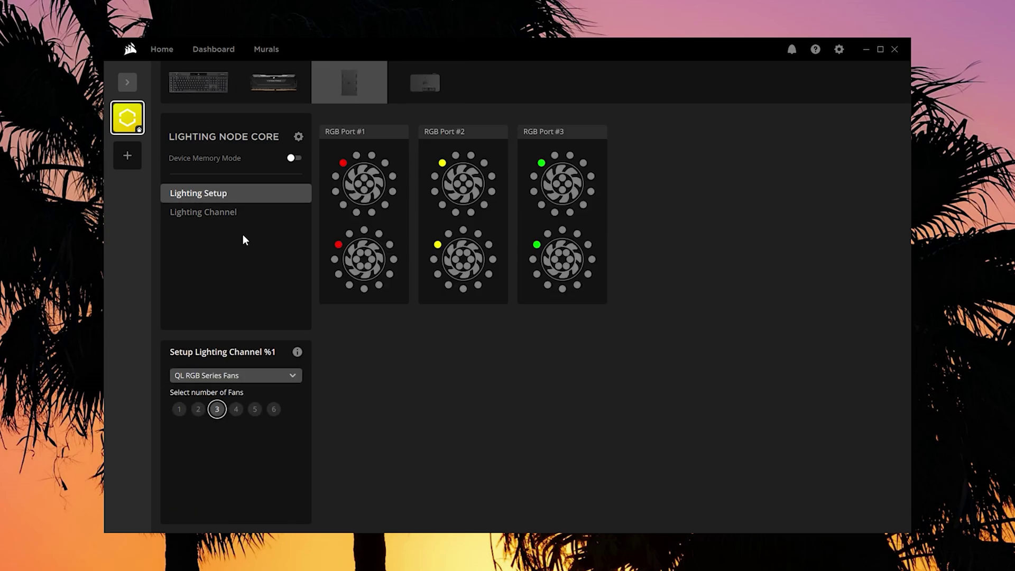
left_click(229, 374)
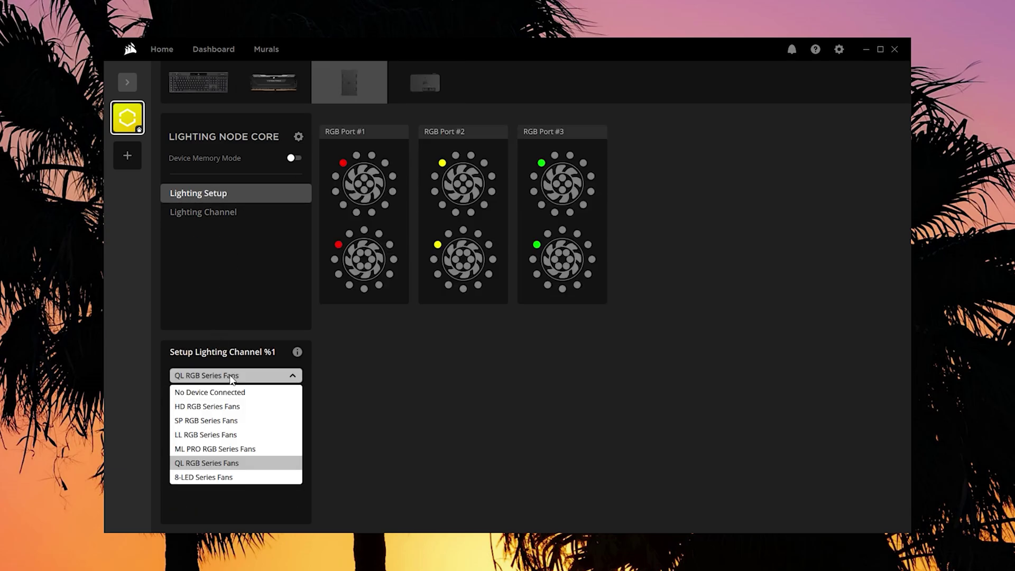
left_click(230, 376)
left_click(218, 212)
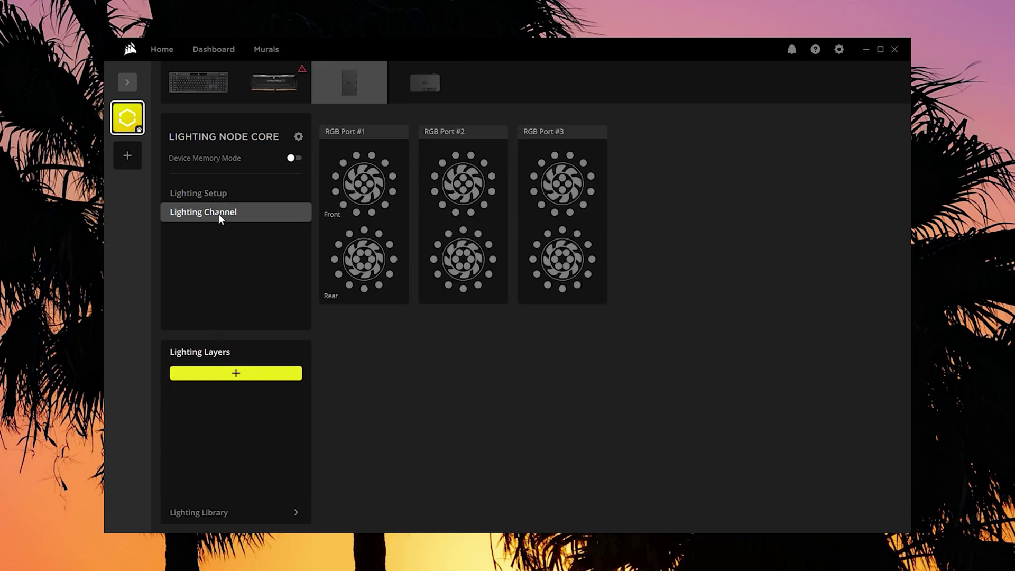
left_click(218, 196)
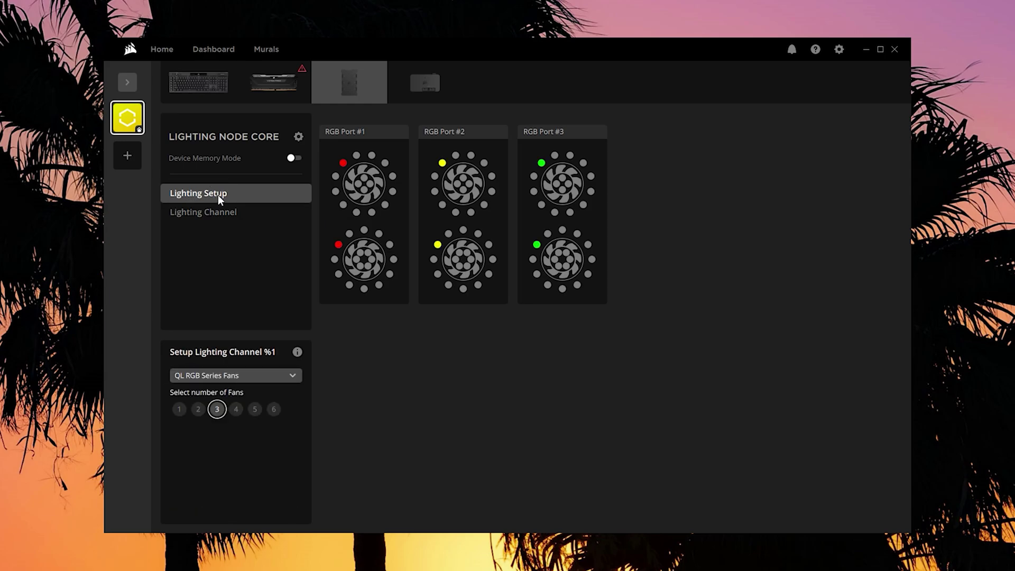
Step: Confirm the Core keeps QL RGB Series fans with 3 fans, and show its Lighting Channel effects
left_click(235, 377)
left_click(237, 378)
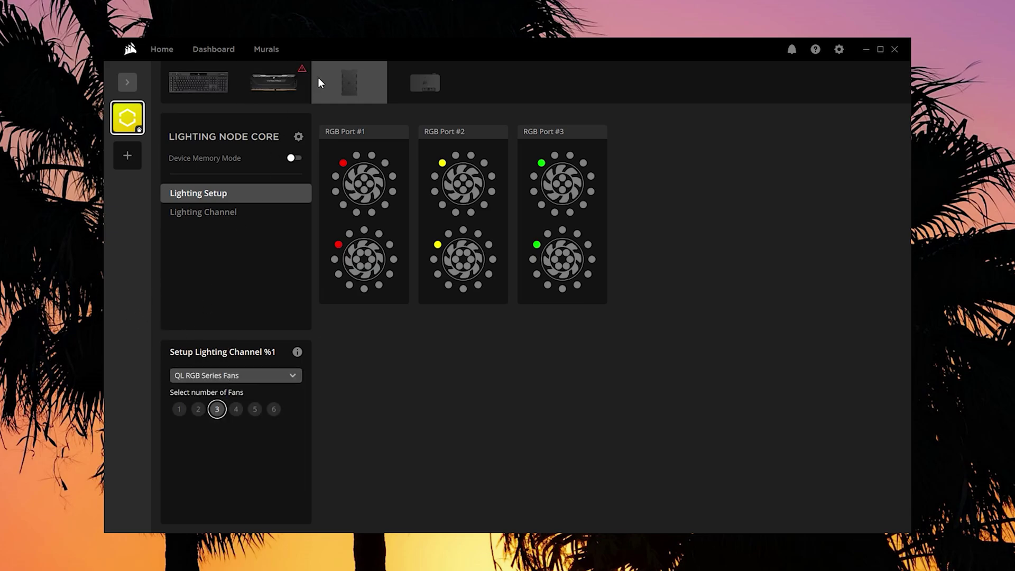
left_click(279, 80)
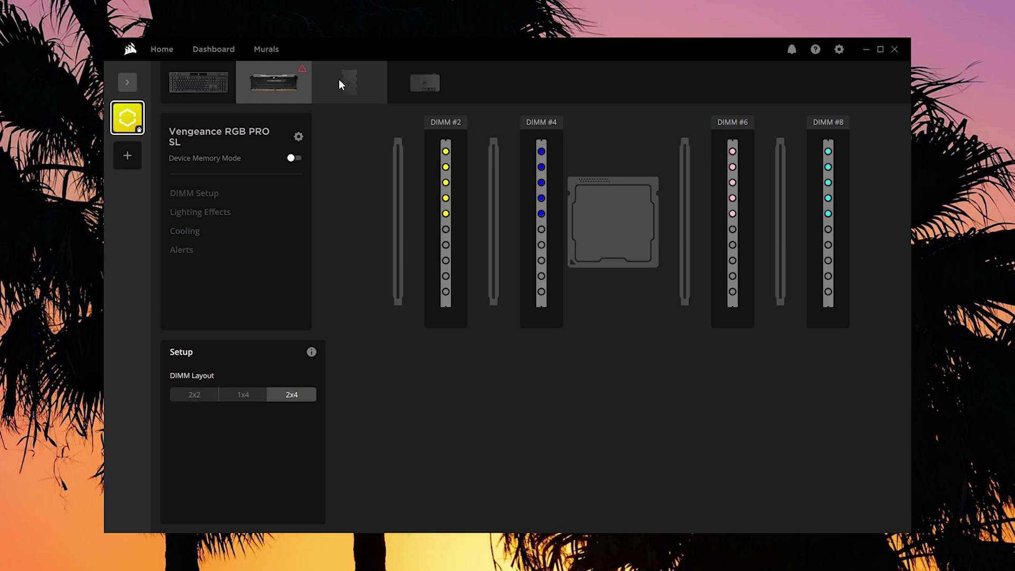
left_click(339, 82)
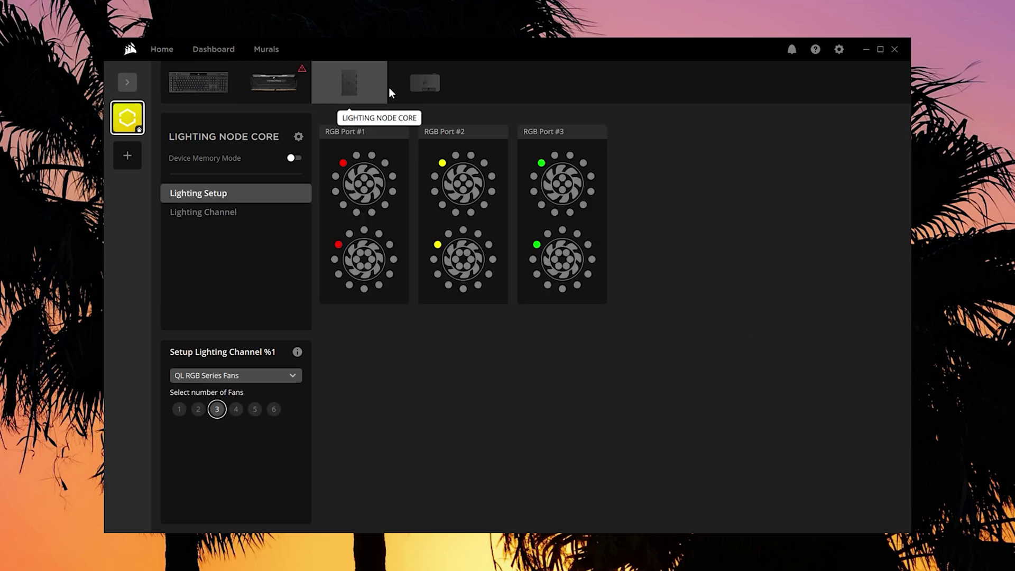
left_click(220, 214)
Step: Add a new lighting layer to the Core fans, trying Audio Lighting then Color Shift, and view the Vengeance RGB PRO SL page
left_click(256, 374)
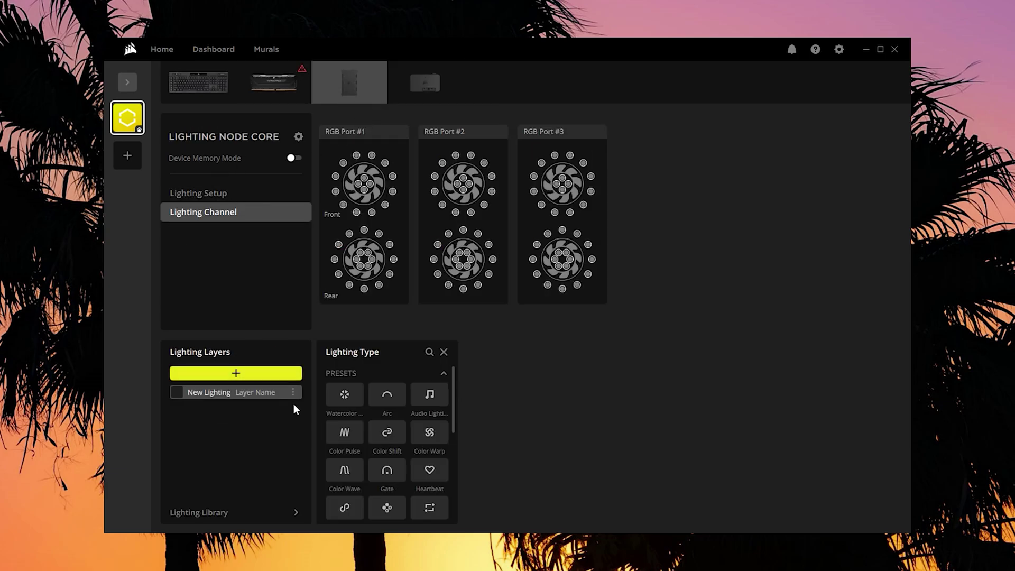
left_click(423, 406)
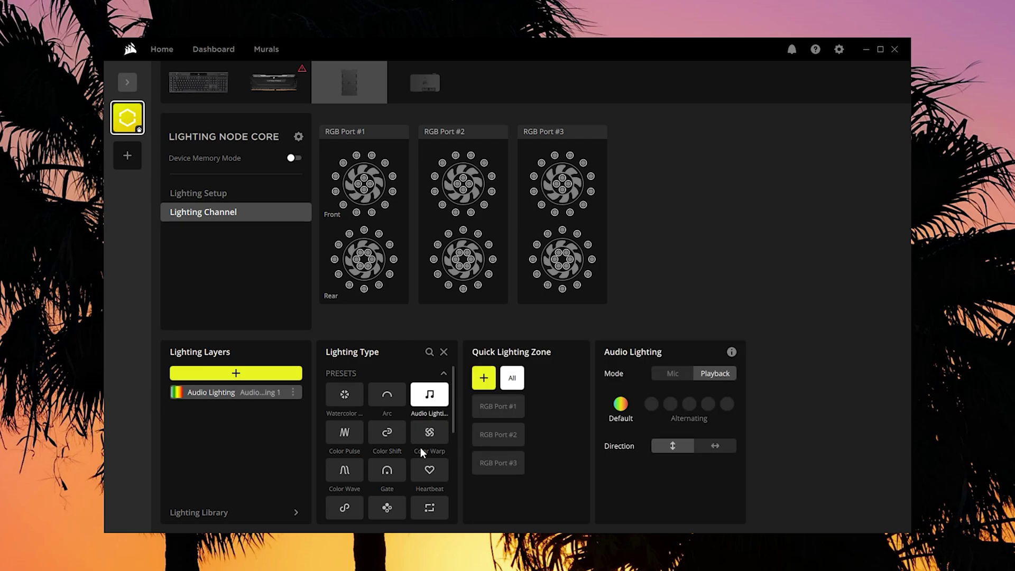
left_click(387, 432)
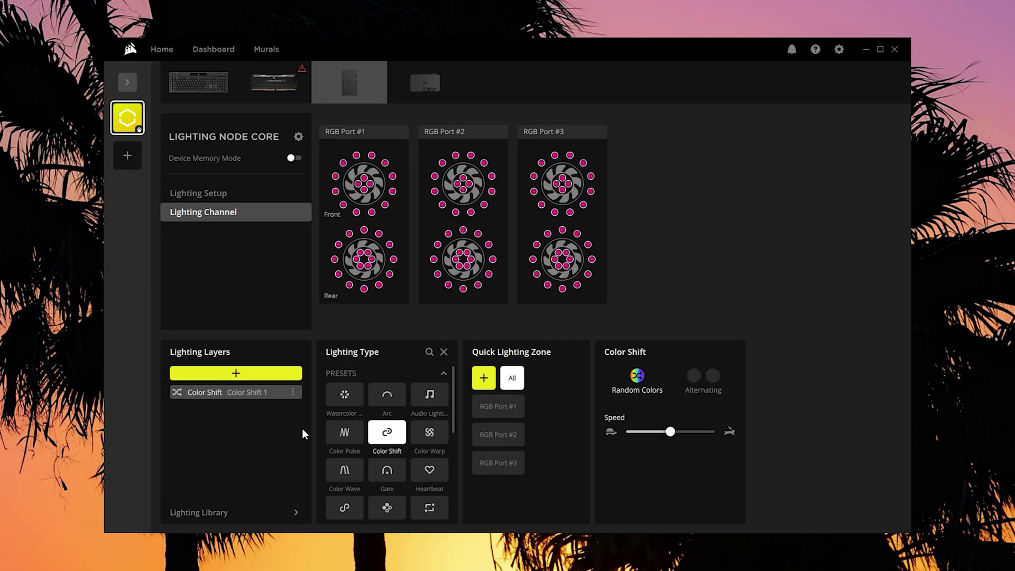
left_click(274, 87)
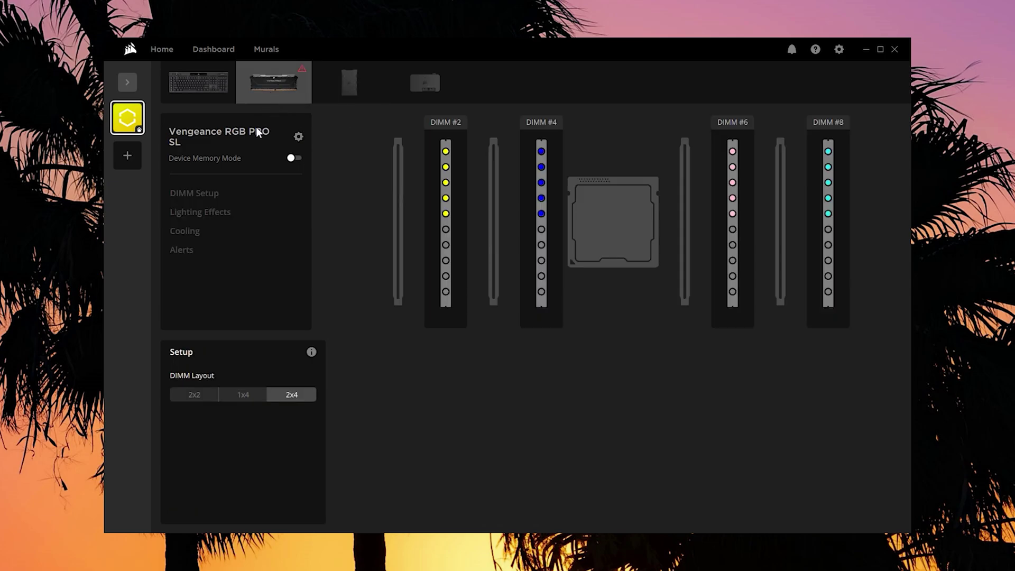
Step: Toggle the RAM's Device Memory Mode on and back off, then go to the Murals page
left_click(293, 158)
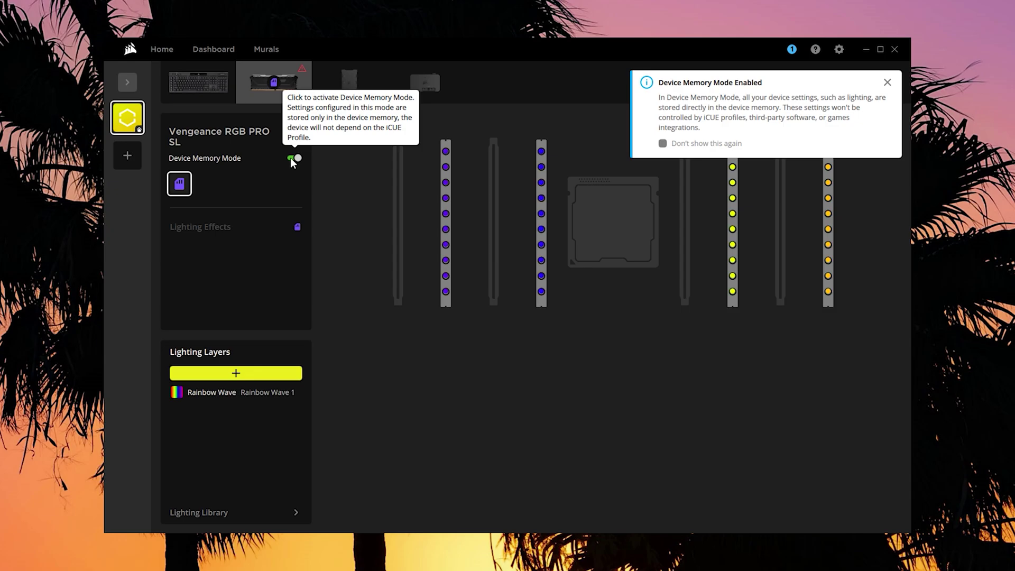
left_click(292, 158)
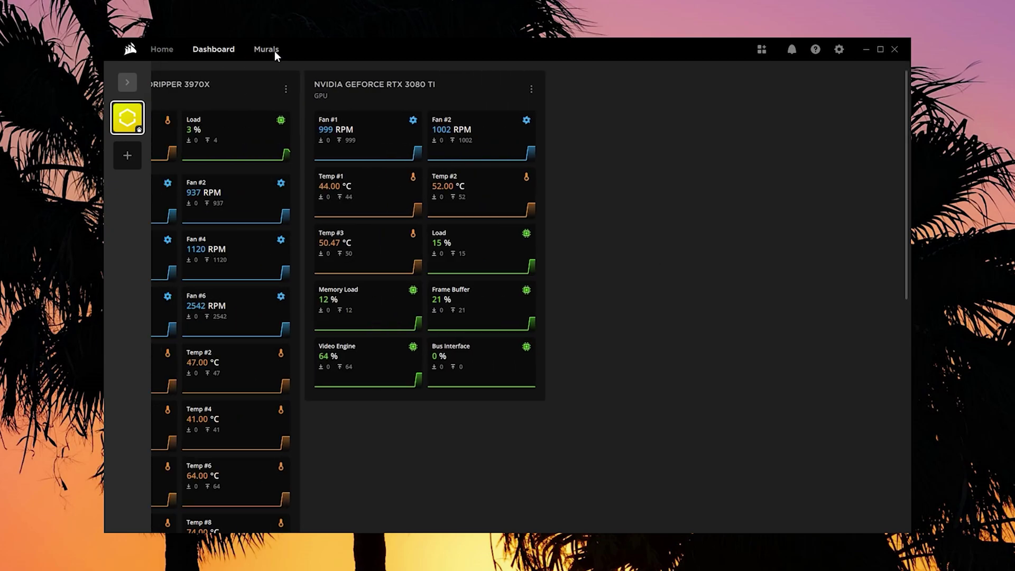
left_click(266, 49)
Step: Run Check for Updates in Settings' Software Updates and review the installed versions
left_click(839, 50)
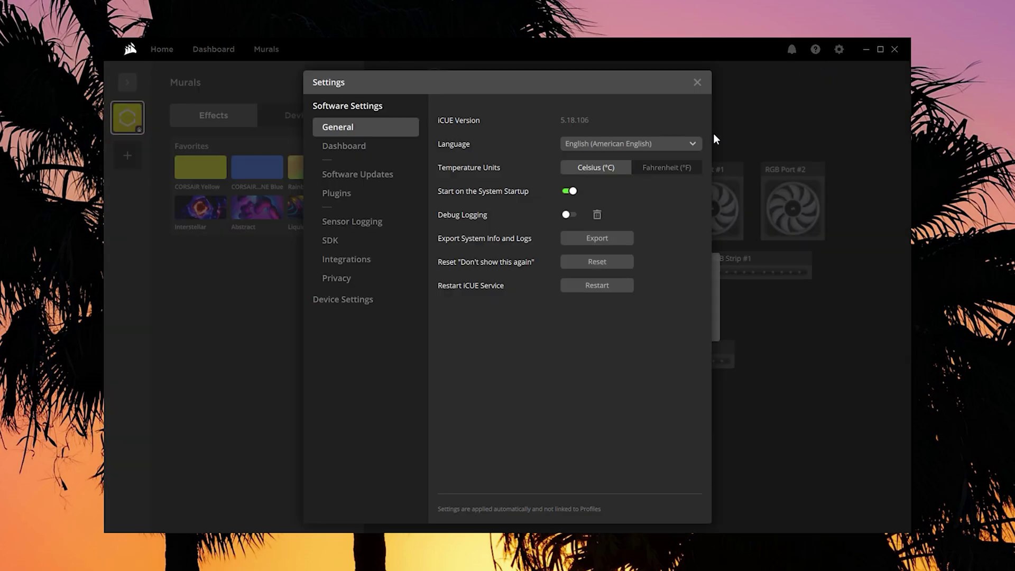
left_click(348, 174)
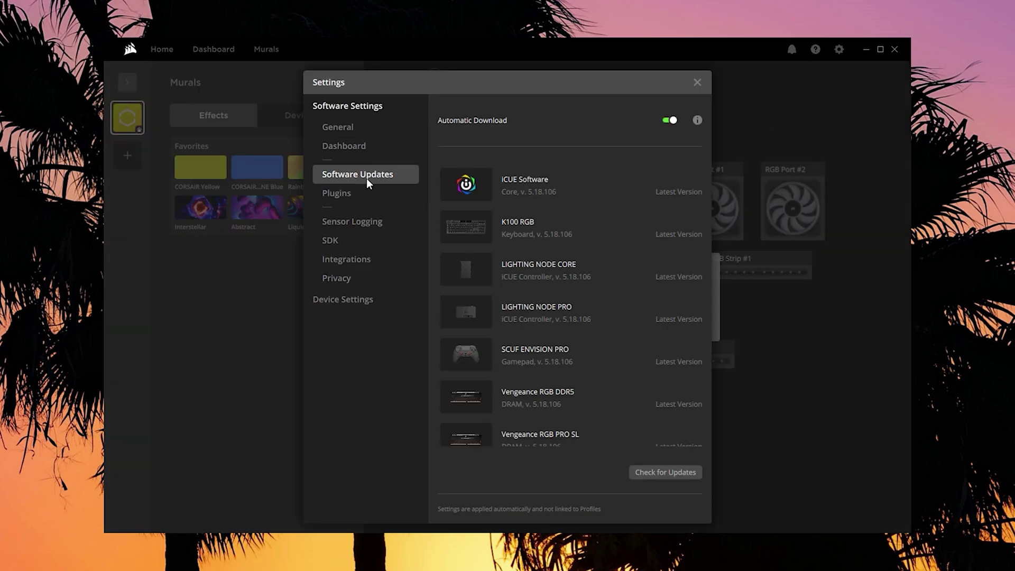
left_click(636, 472)
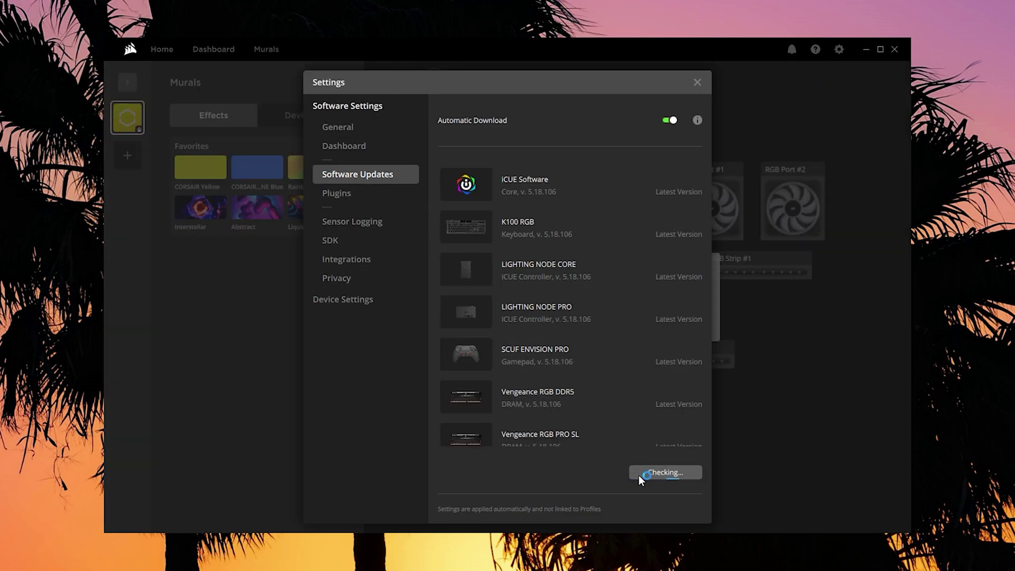
scroll(576, 398, "down", 1)
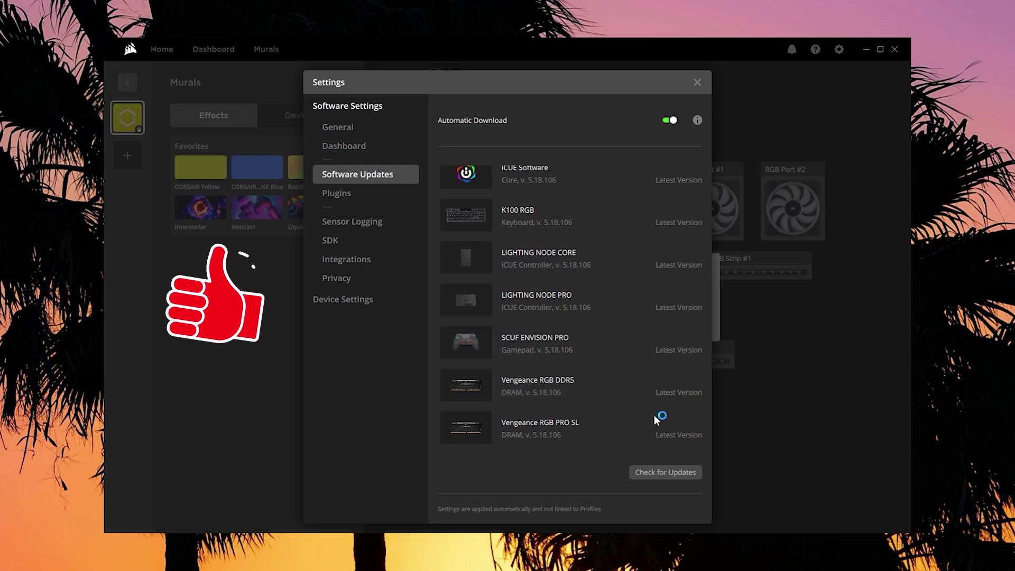
scroll(654, 414, "up", 1)
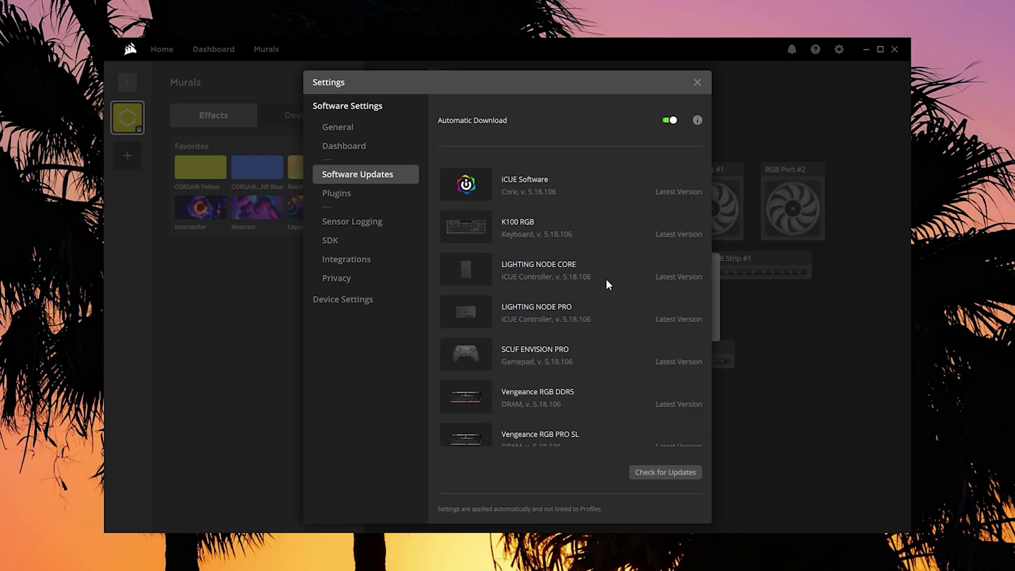
Step: Look over the Plugins and General settings pages, then close Settings
left_click(347, 193)
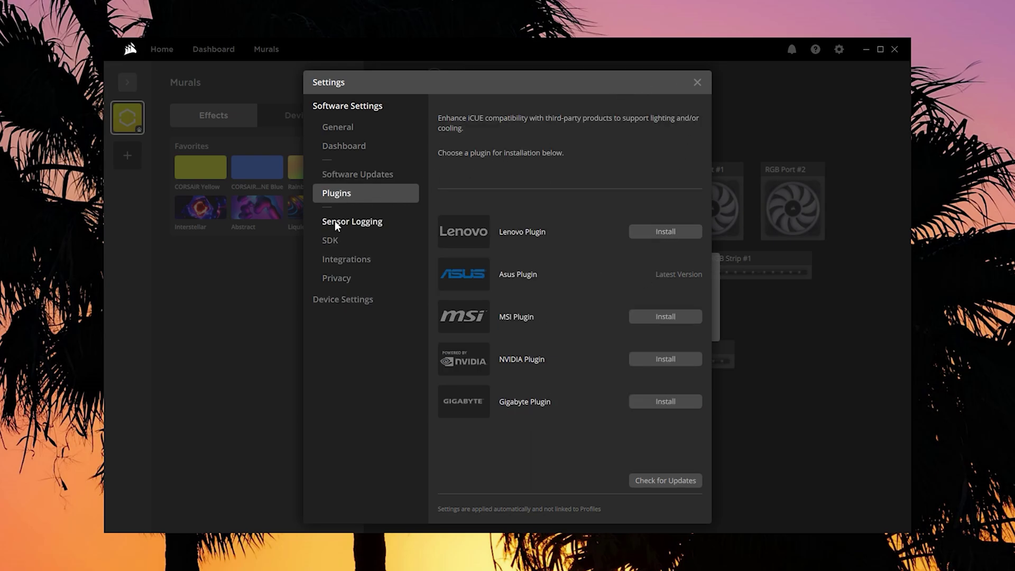
left_click(366, 124)
left_click(698, 82)
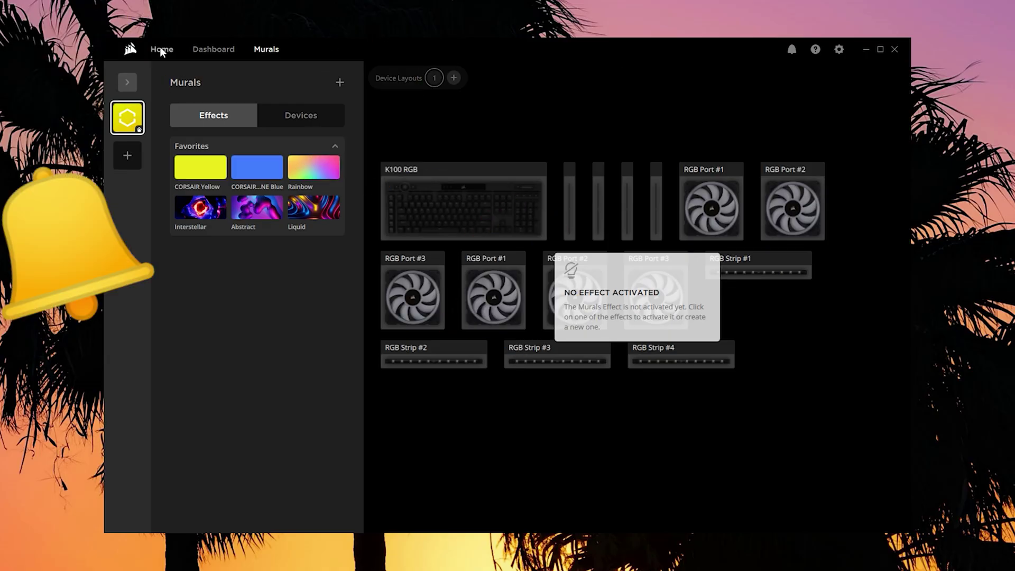
Step: Return to the Home overview and briefly check the Vengeance RGB PRO SL device settings
left_click(160, 48)
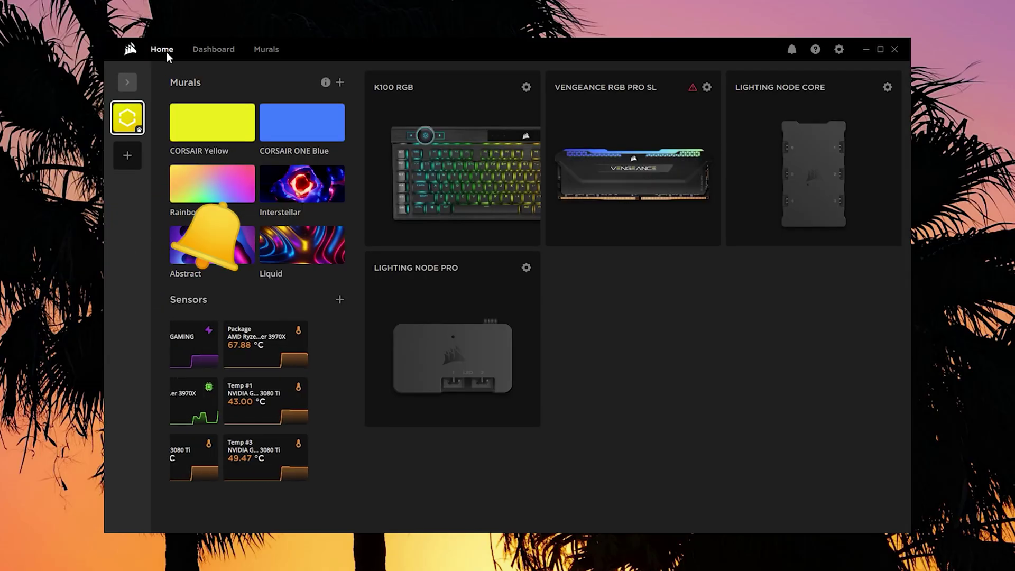
left_click(707, 87)
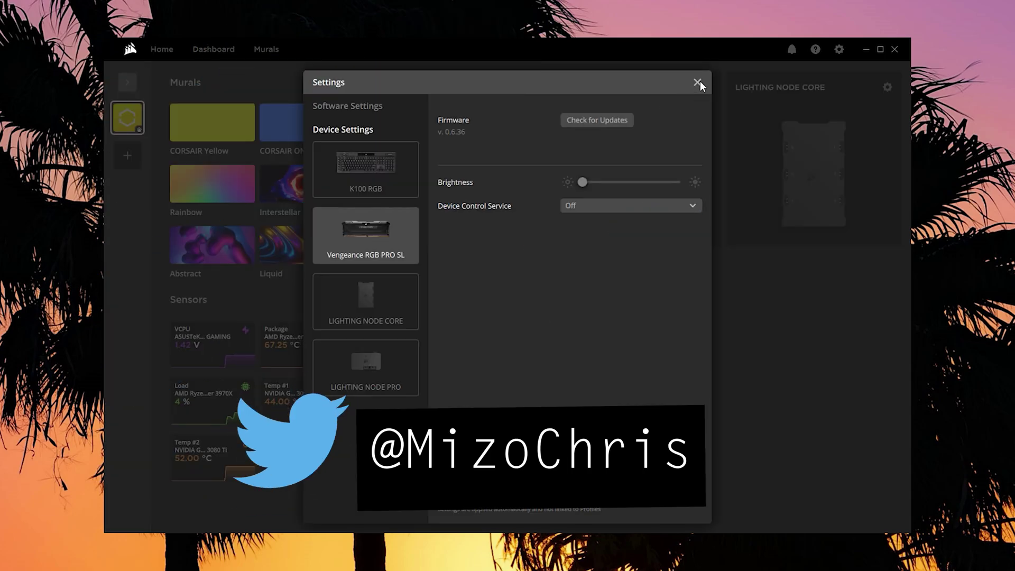
left_click(697, 82)
Step: Review the iCUE software update list, then go to the Vengeance RGB PRO SL memory page
left_click(839, 50)
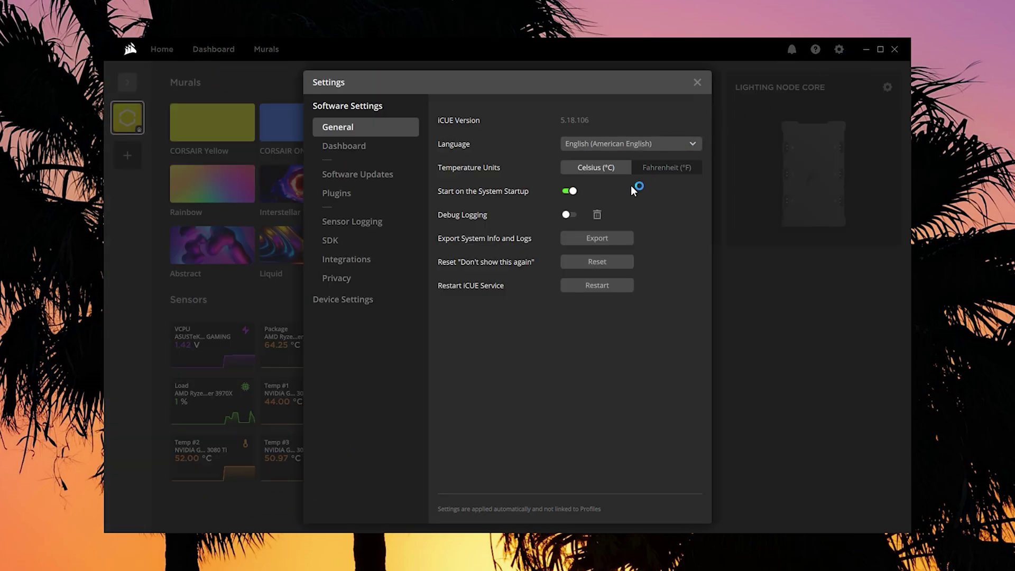
left_click(351, 171)
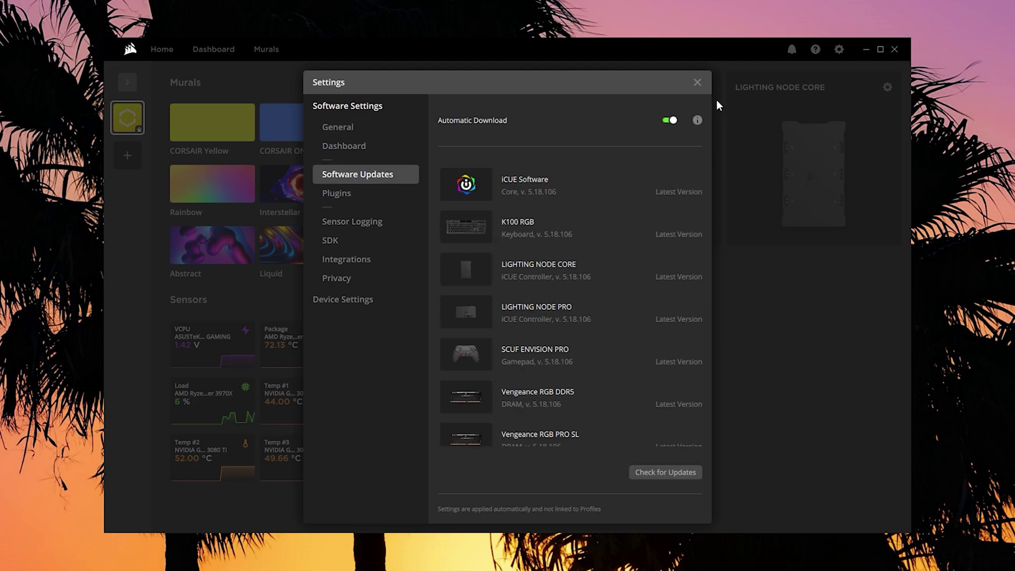
left_click(697, 82)
left_click(704, 90)
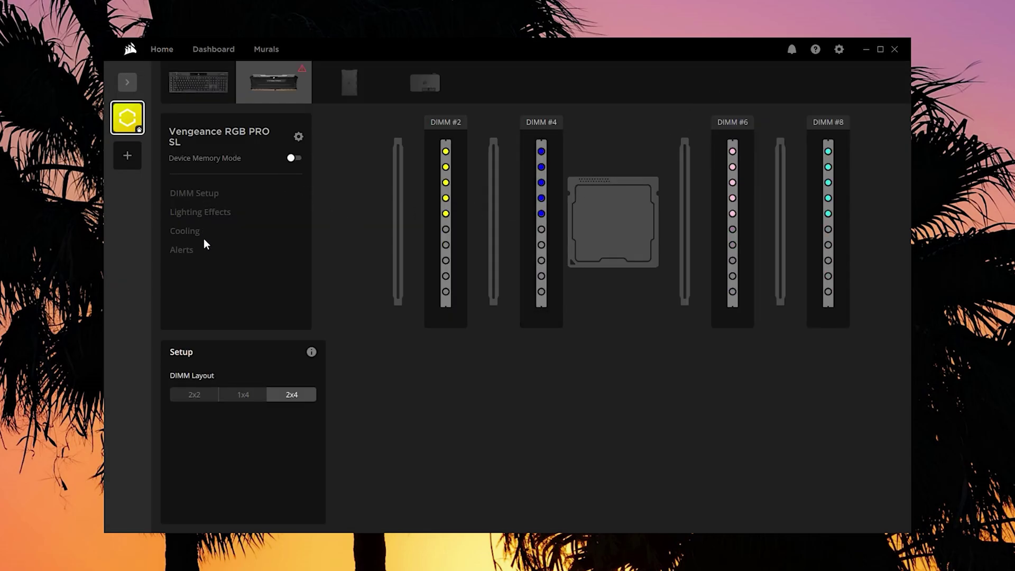
Step: Try the 2x2, 1x4 and 2x4 DIMM layouts for the Vengeance memory, settling on 2x2
left_click(198, 394)
left_click(243, 400)
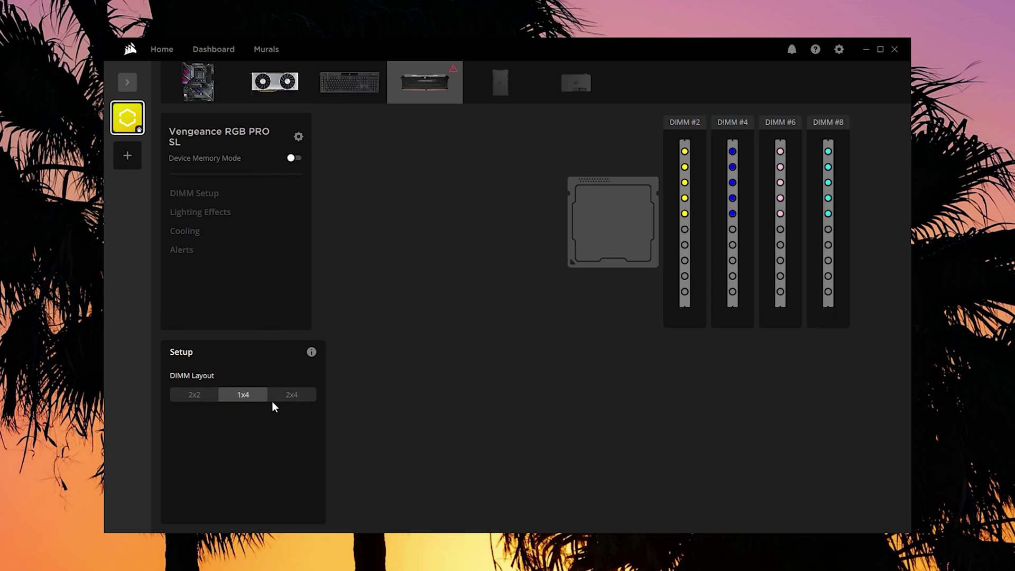
left_click(273, 401)
left_click(242, 402)
left_click(191, 398)
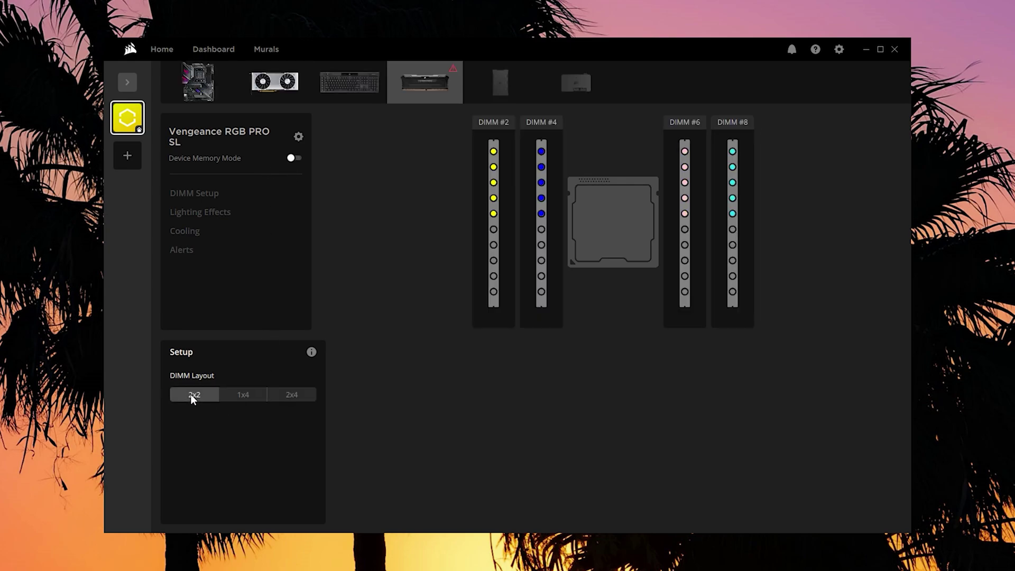